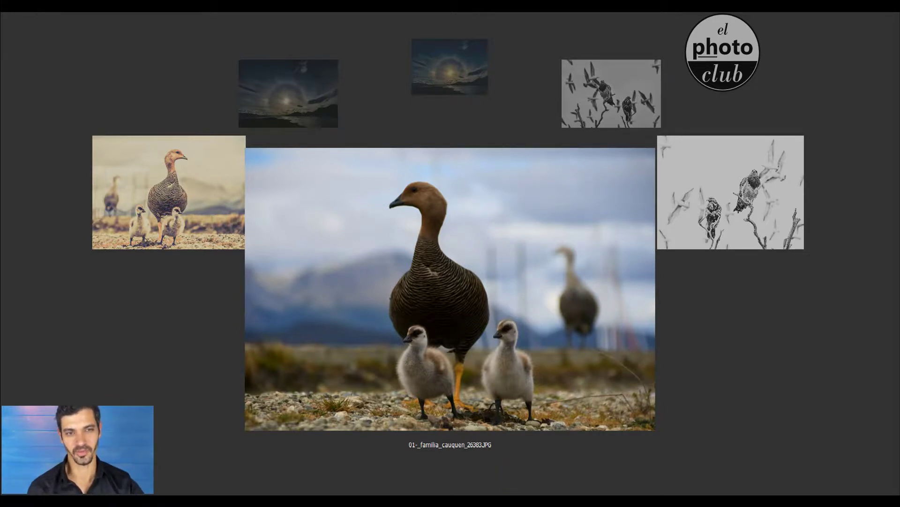
key(Left)
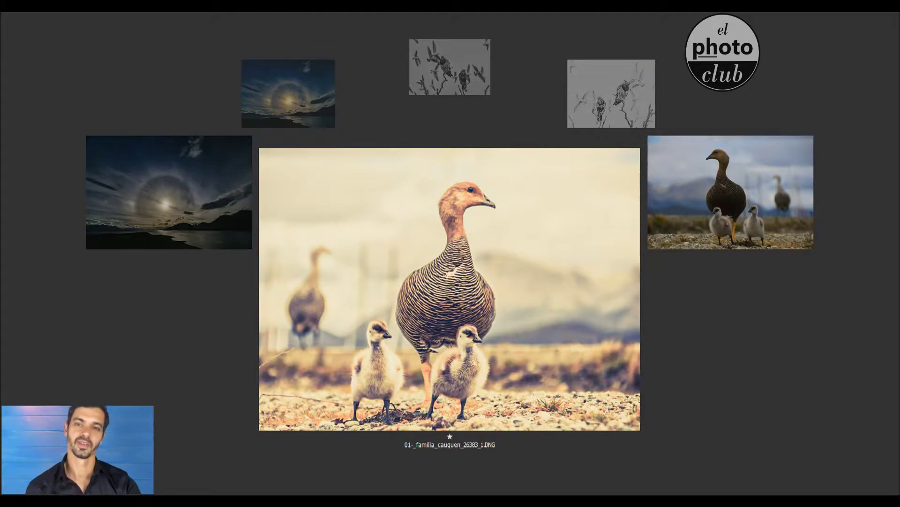
key(Left)
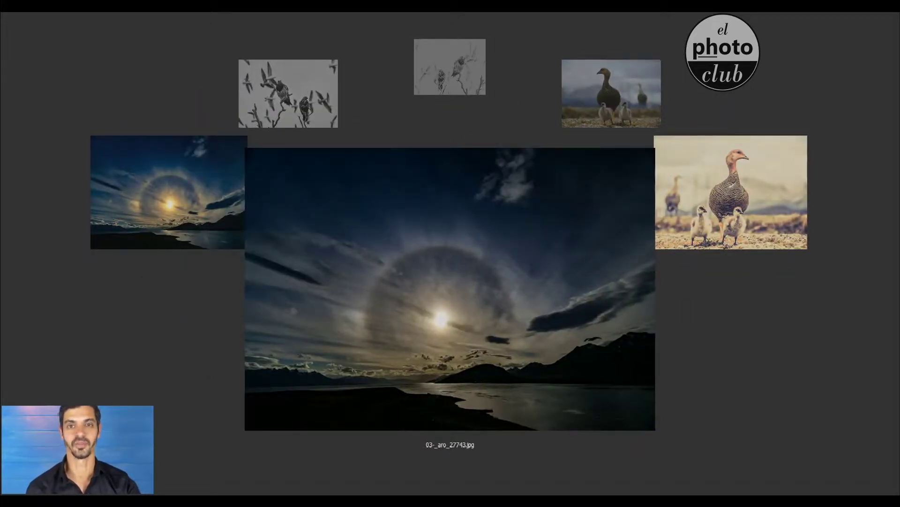
key(Left)
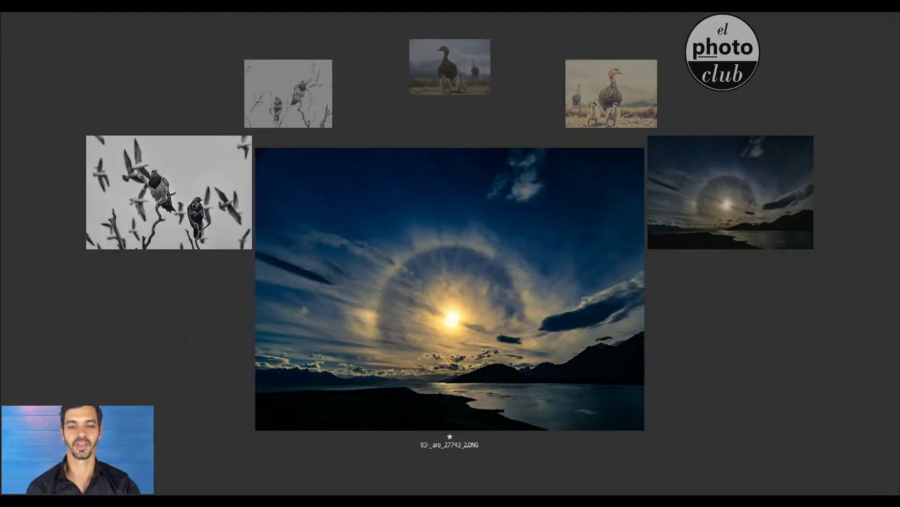
key(Left)
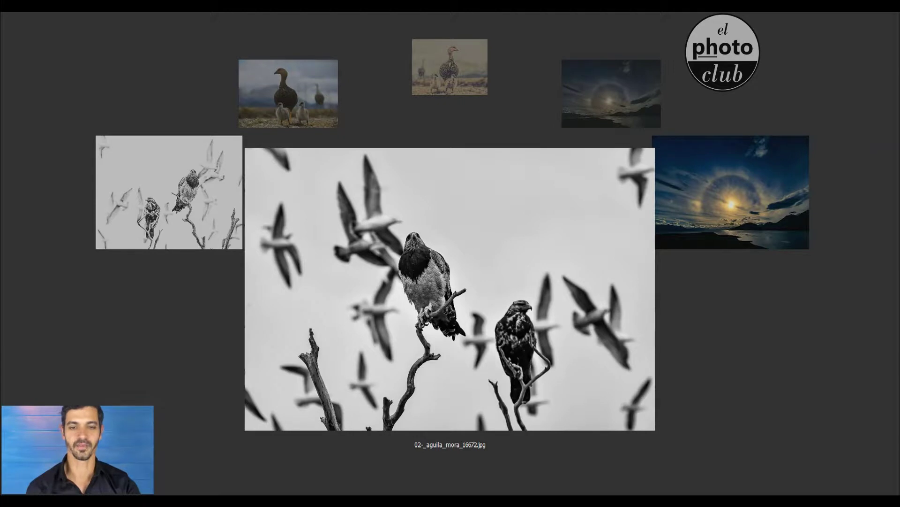
key(Left)
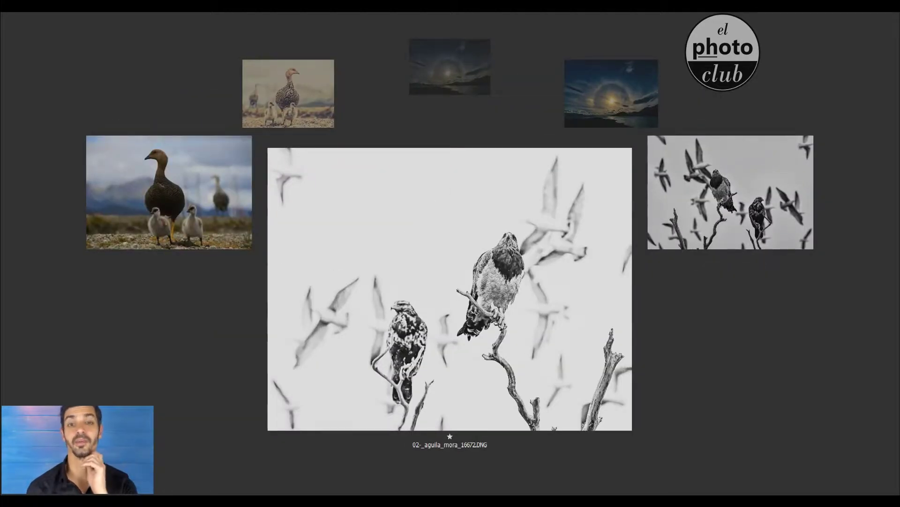
key(Left)
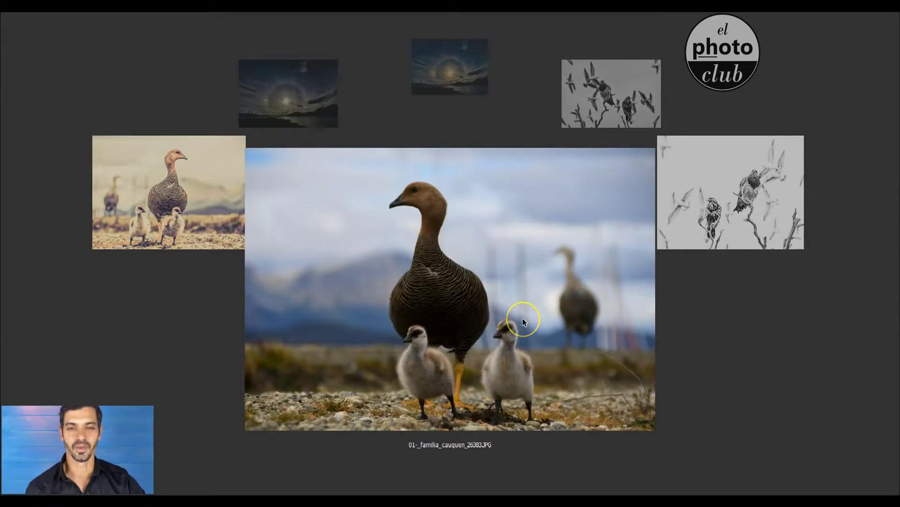
Load the edited goose-family DNG and its original JPG into Camera Raw from Bridge.
click(466, 327)
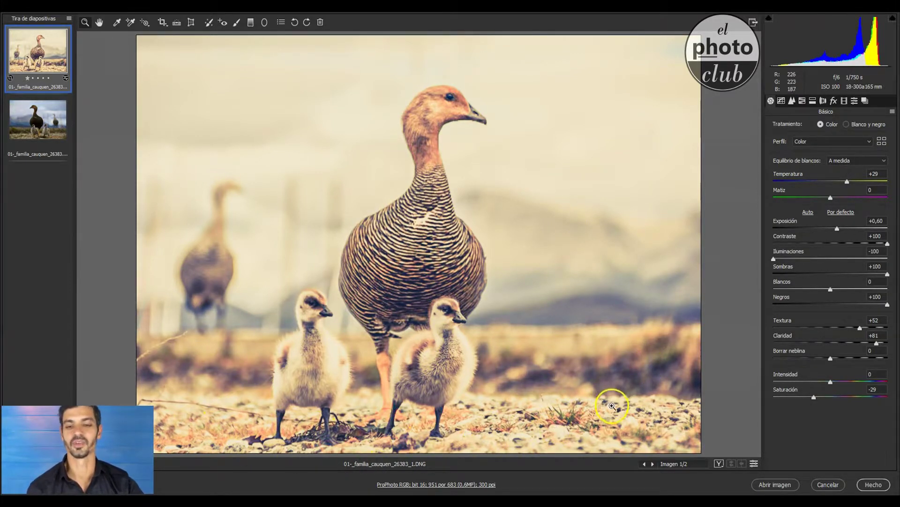
Compare the original goose JPG with the edited DNG, then bring up the DNG's crop frame.
click(48, 129)
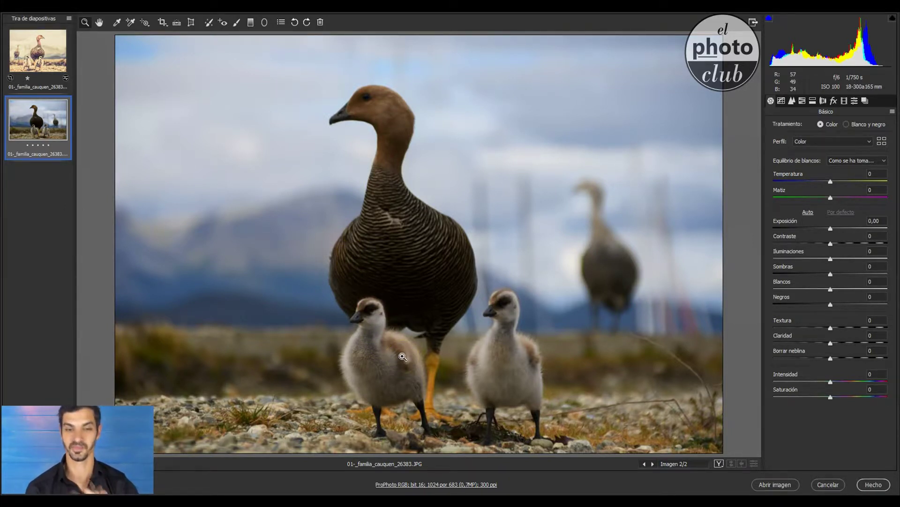
click(25, 89)
click(32, 54)
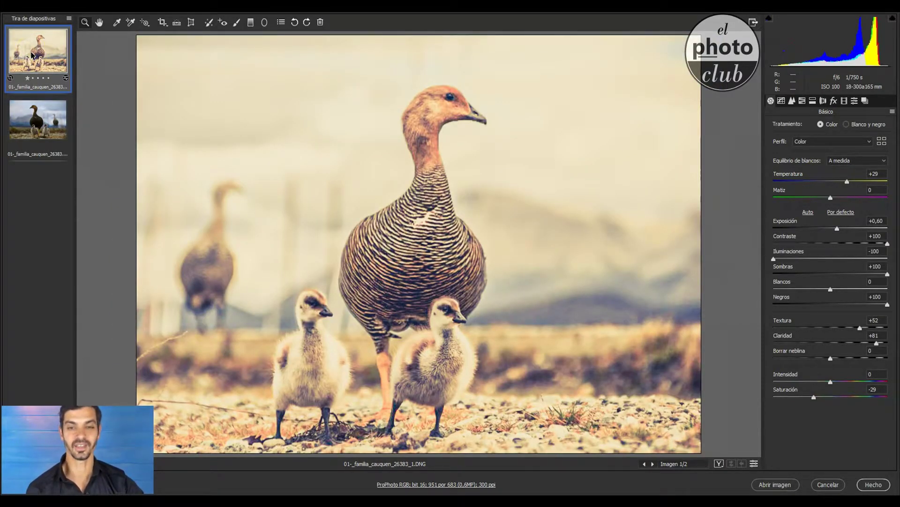
click(162, 24)
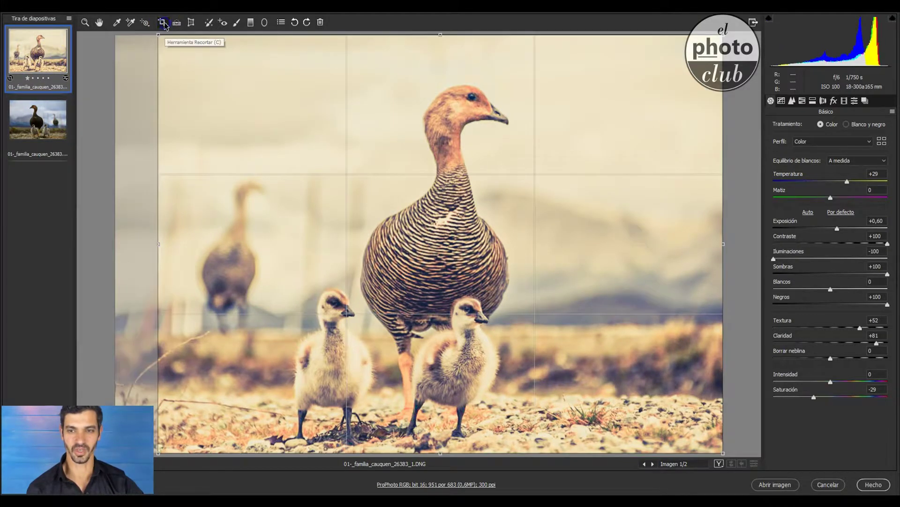
Leave cropping with the existing crop kept, then compare the JPG against the edited DNG.
click(241, 246)
click(158, 242)
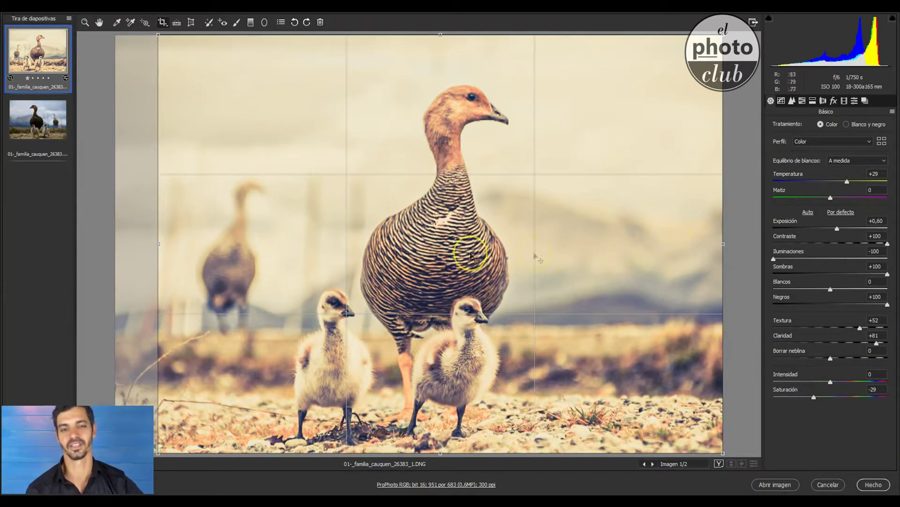
key(z)
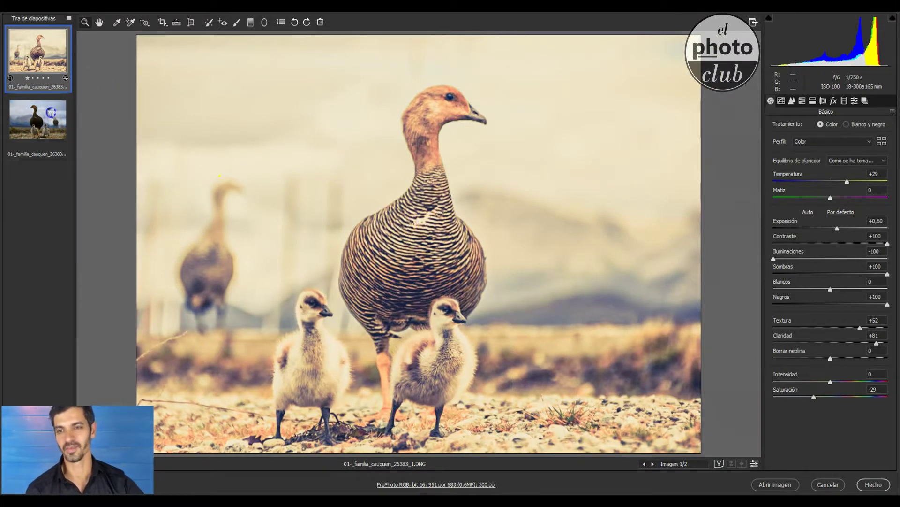
click(52, 115)
click(47, 53)
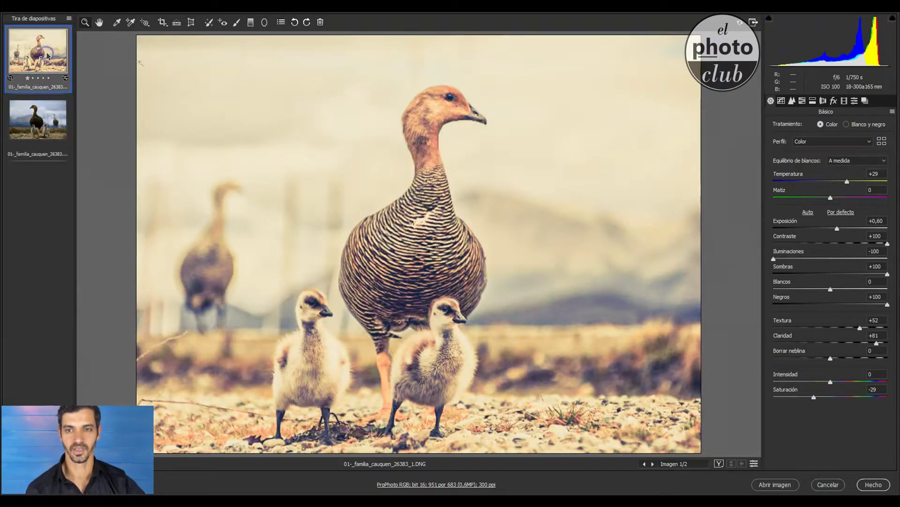
Preview a horizontal mirror of the edit, flip it back, then show the original JPG.
shift+click(295, 22)
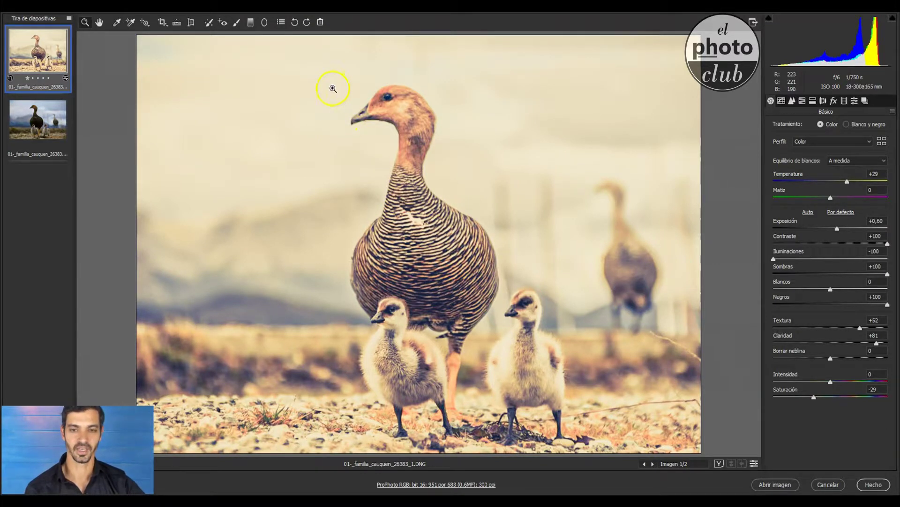
shift+click(295, 22)
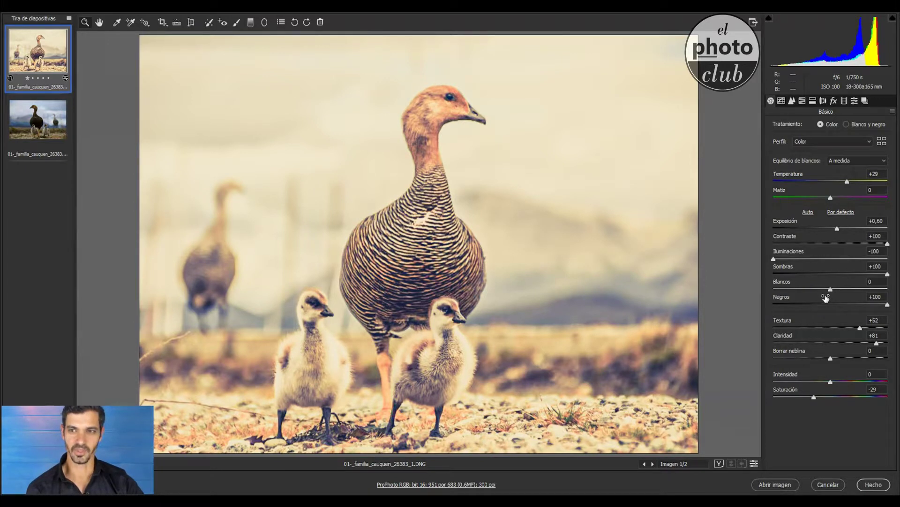
click(840, 271)
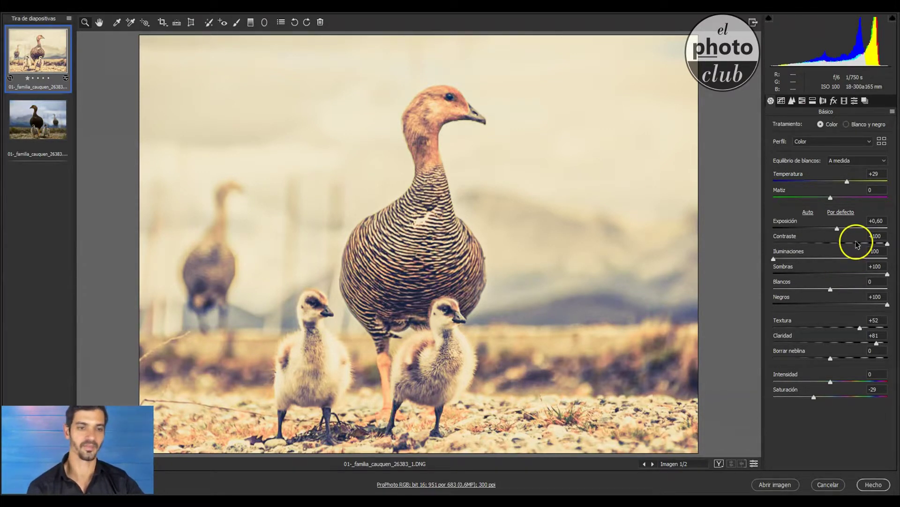
click(27, 120)
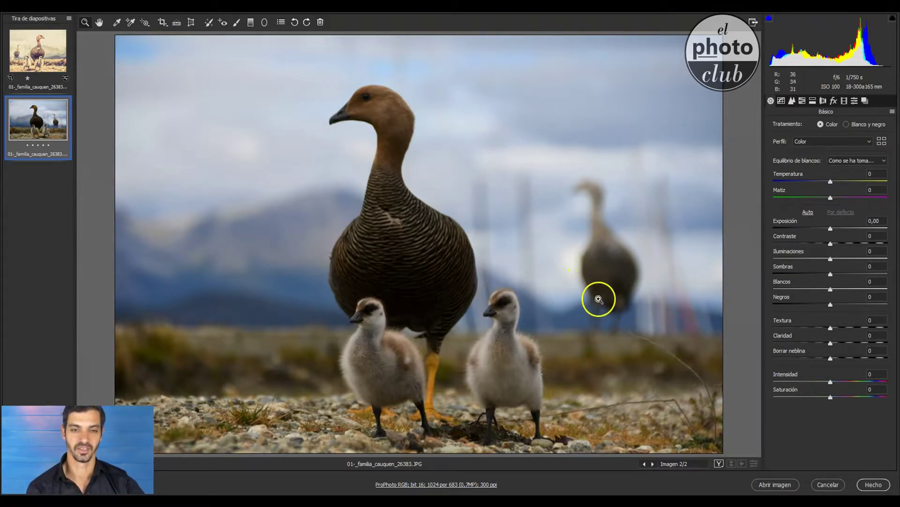
Return to the edited DNG (Exposure +0.60, Highlights −100, Shadows +100) and inspect its tone curve.
click(26, 45)
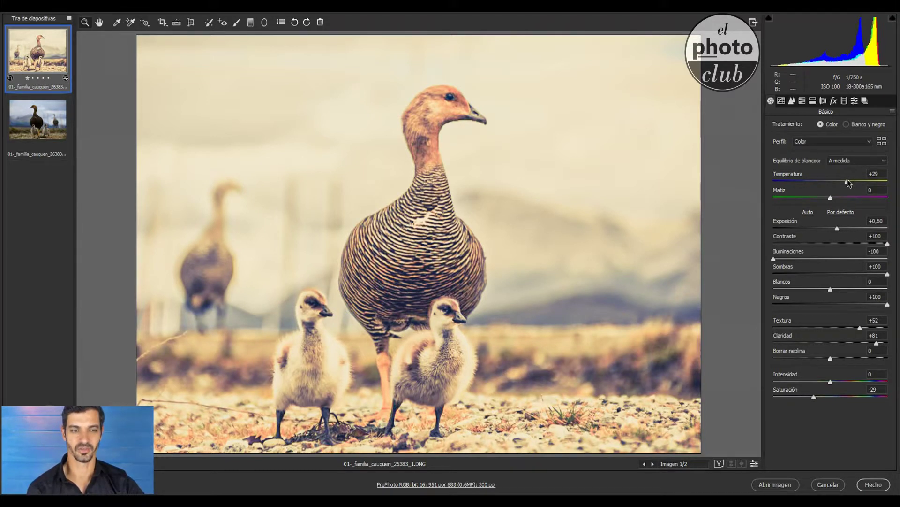
click(849, 181)
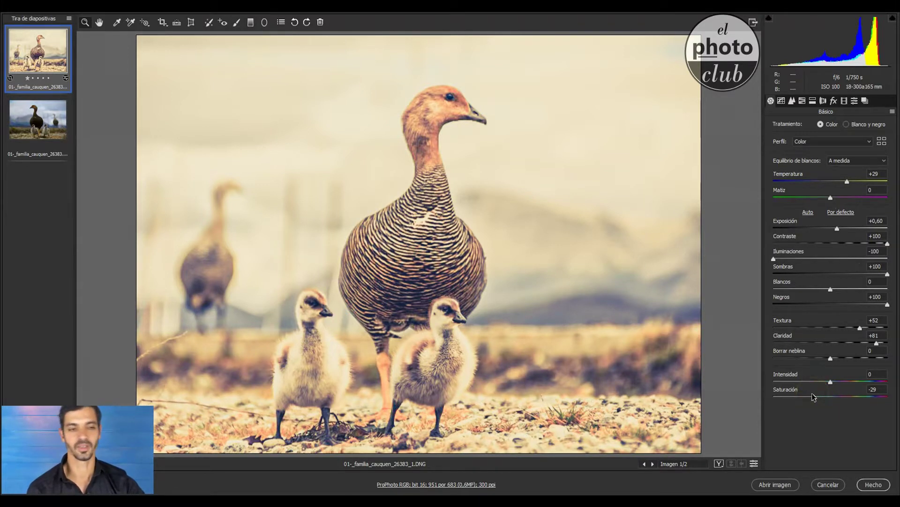
click(782, 101)
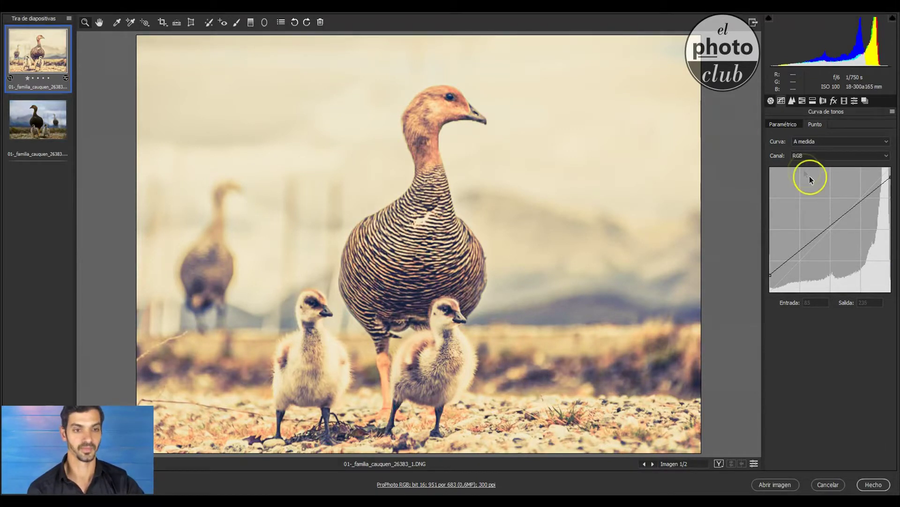
click(771, 101)
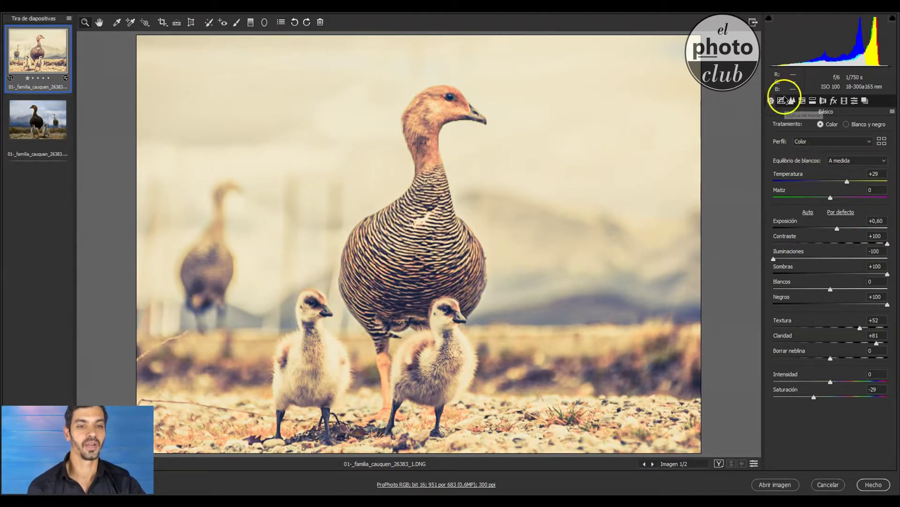
click(782, 100)
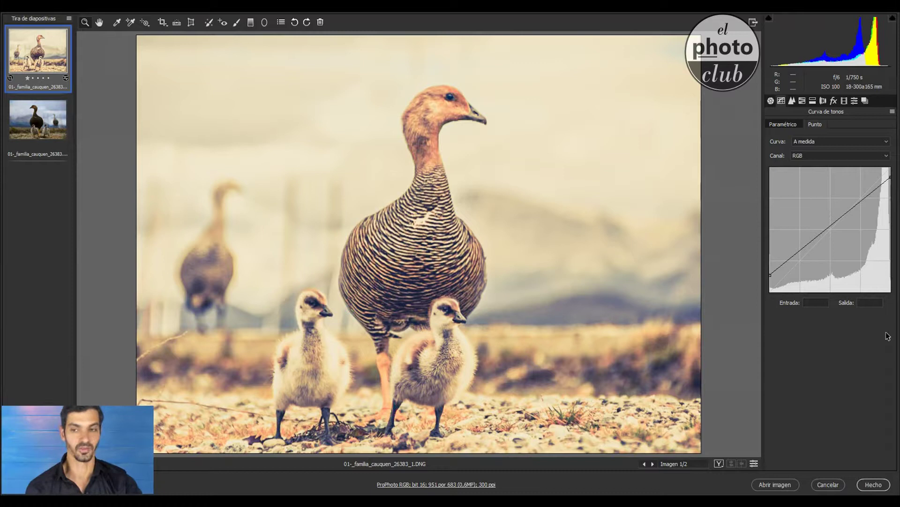
click(64, 114)
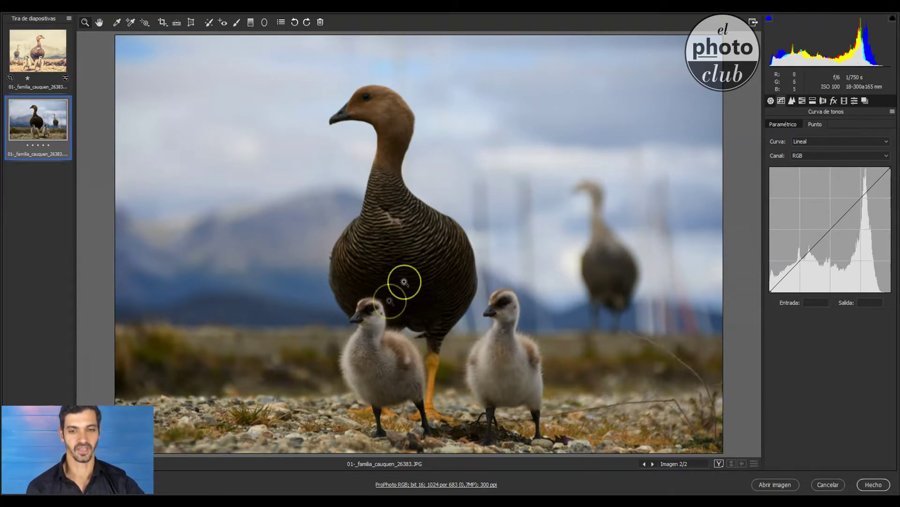
click(33, 66)
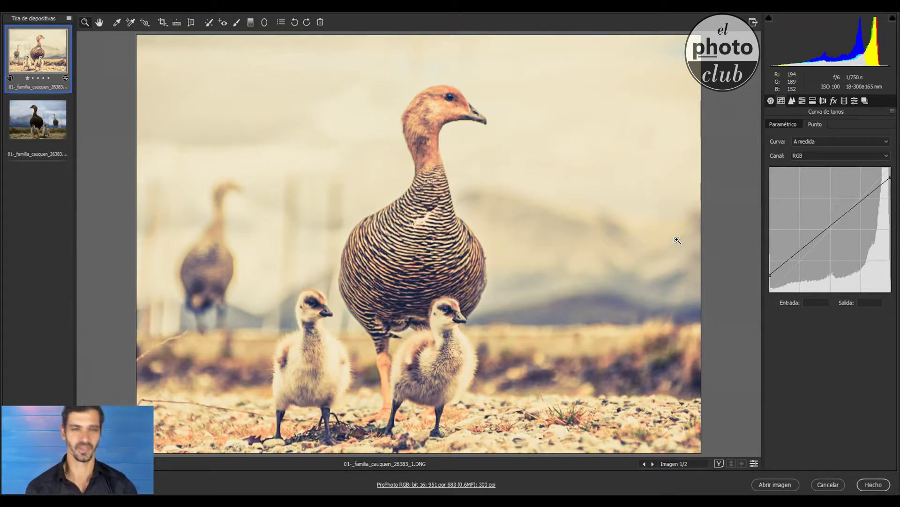
In the Basic panel, reset Blacks to 0 to show its effect, then set it back to +100.
click(860, 236)
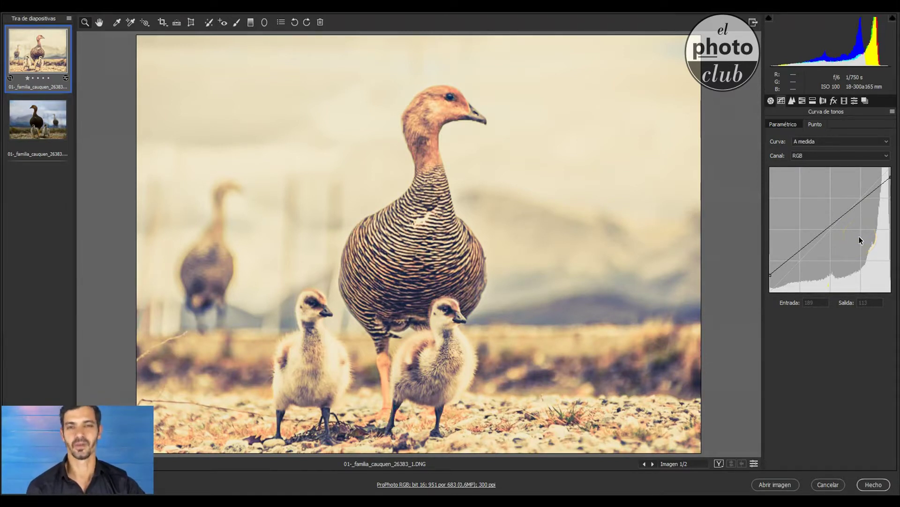
click(771, 101)
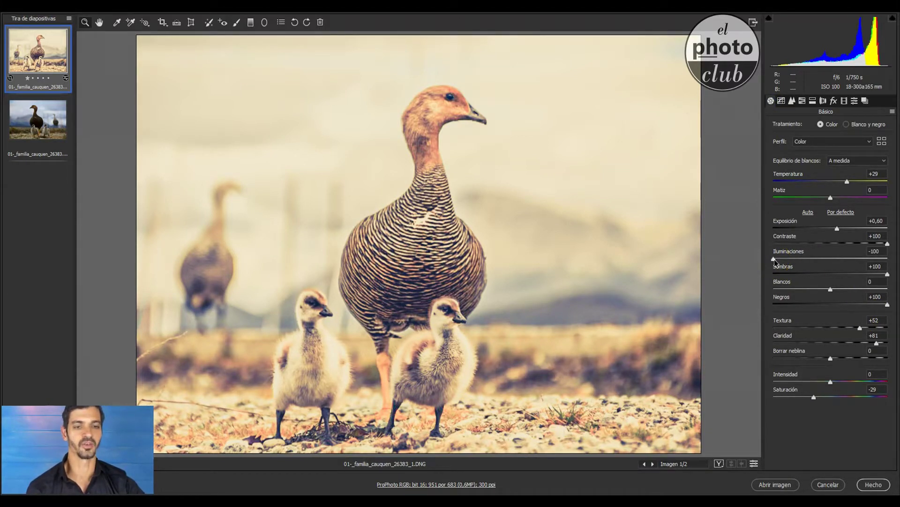
click(774, 259)
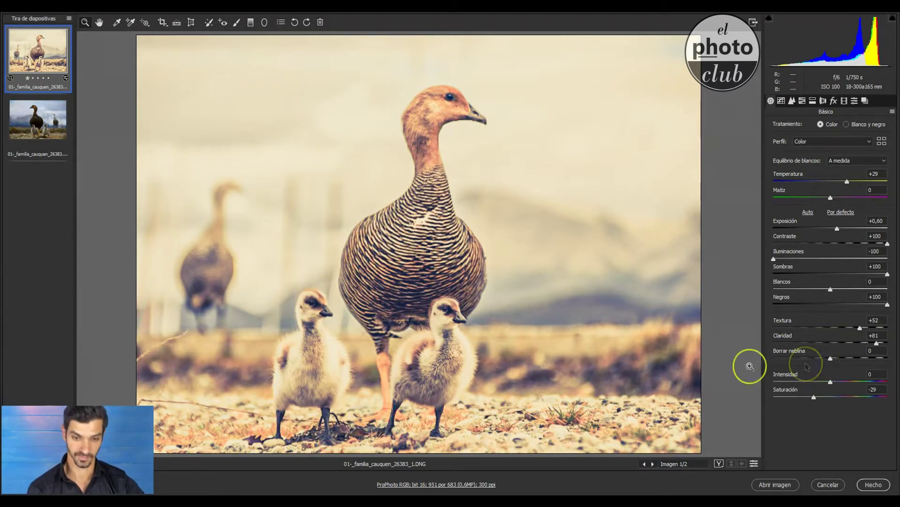
click(888, 305)
double_click(888, 306)
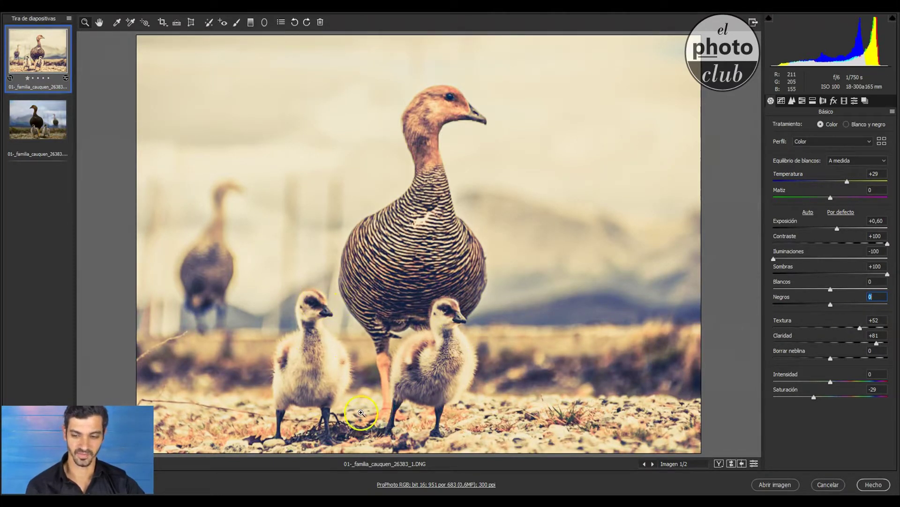
text(100)
key(Return)
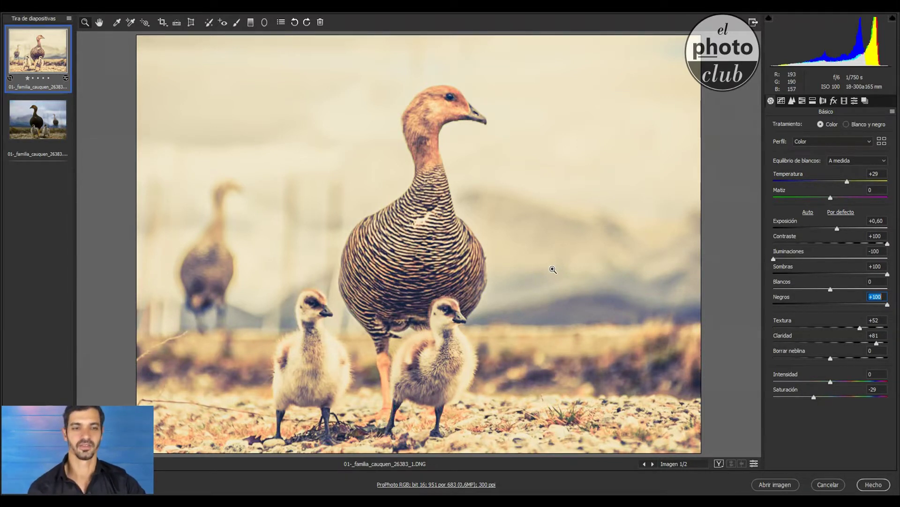
Toggle the Basic settings to defaults and back to compare against the edit.
click(553, 266)
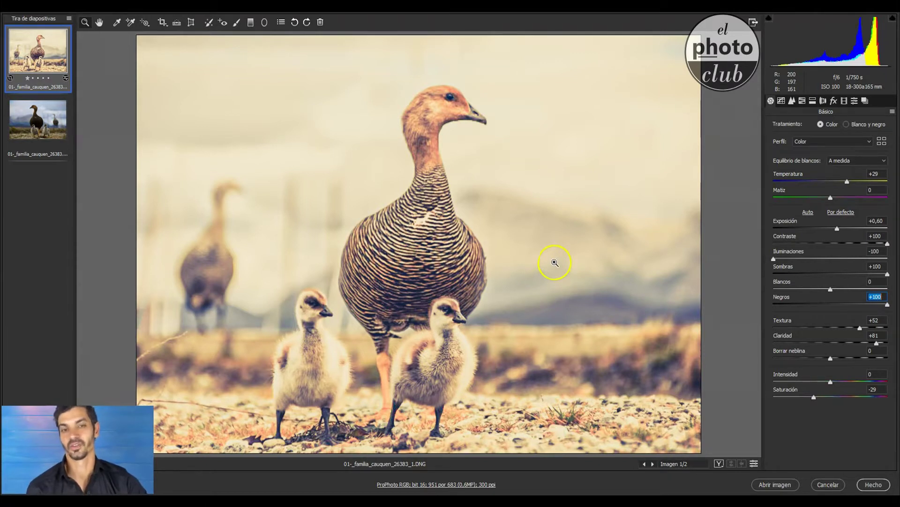
click(754, 463)
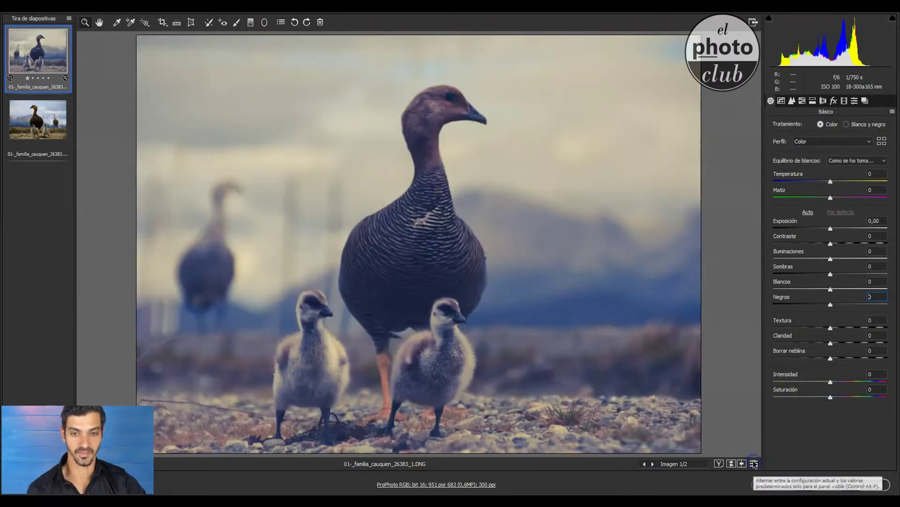
click(754, 463)
click(883, 315)
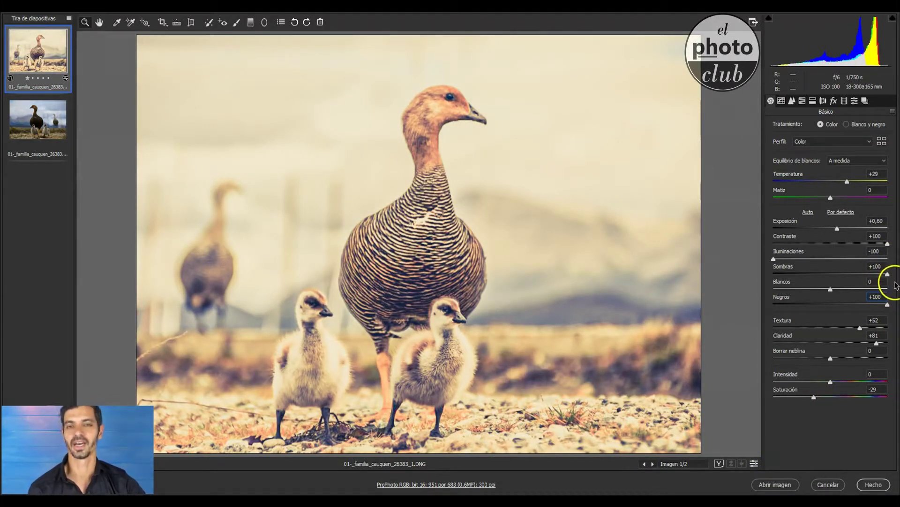
Browse Detail and HSL, compare Split Toning (57/60, 240/71) against defaults, then view Effects.
click(792, 100)
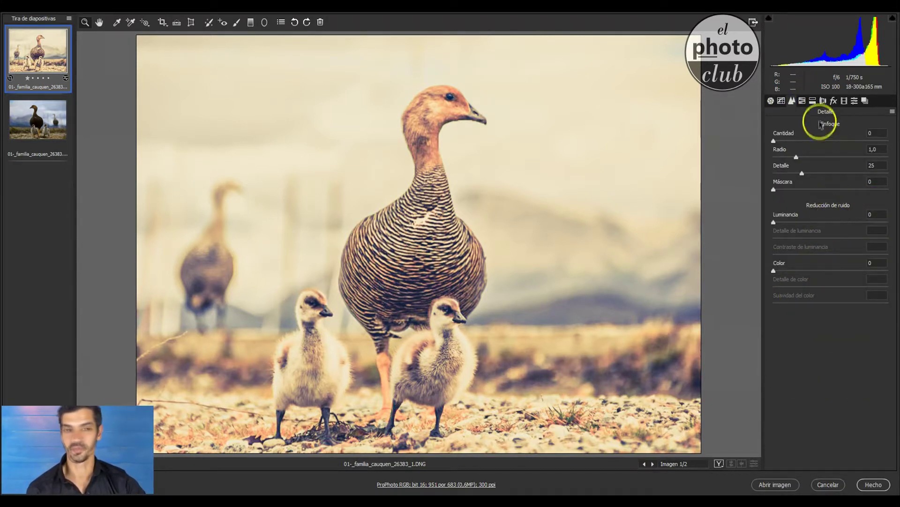
click(802, 100)
click(810, 125)
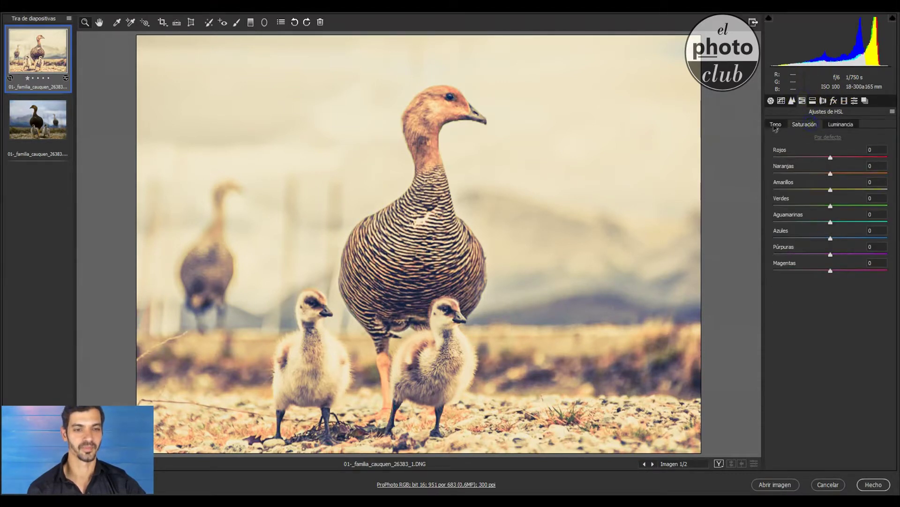
click(813, 100)
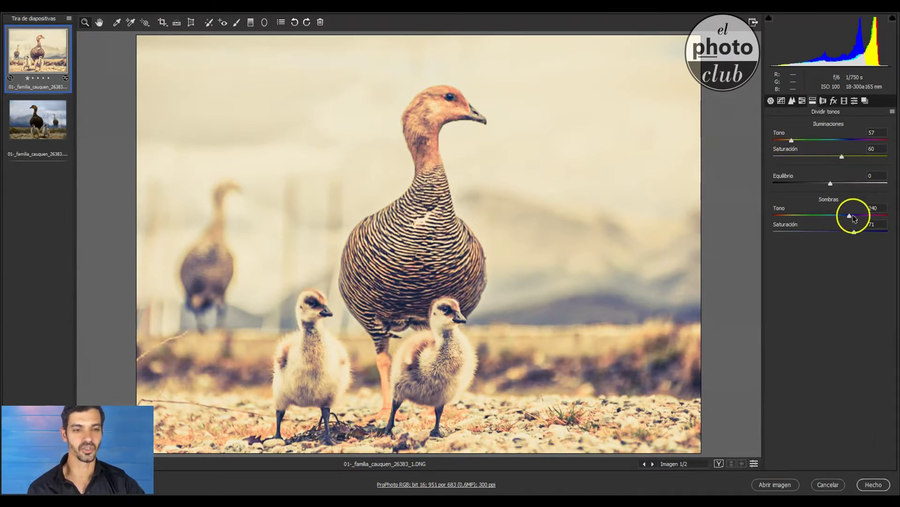
click(755, 463)
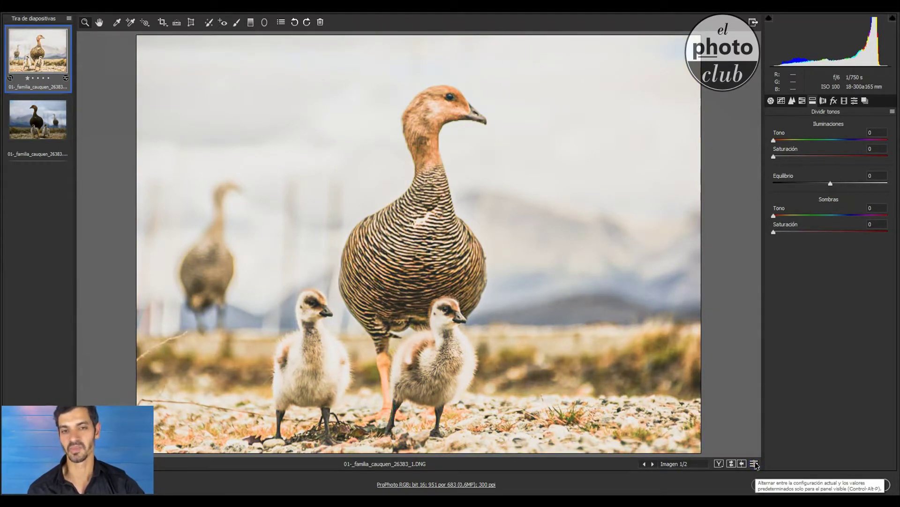
click(754, 463)
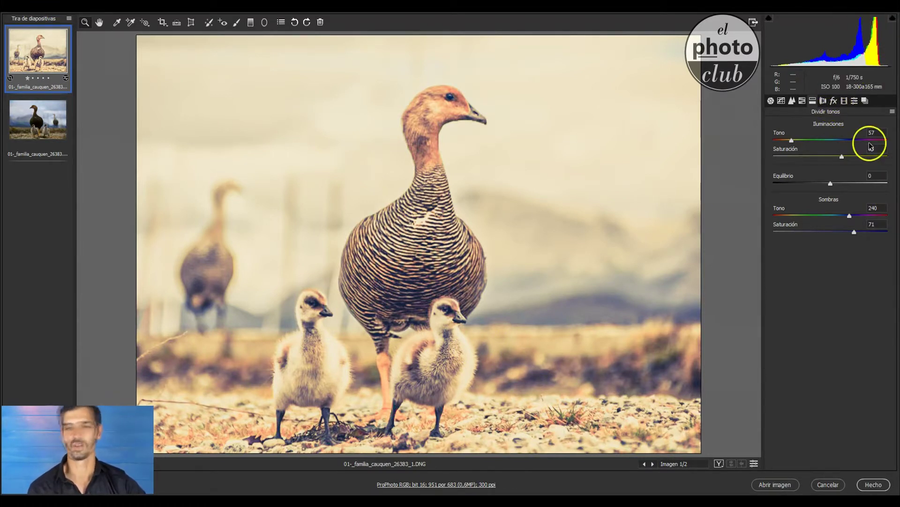
click(834, 101)
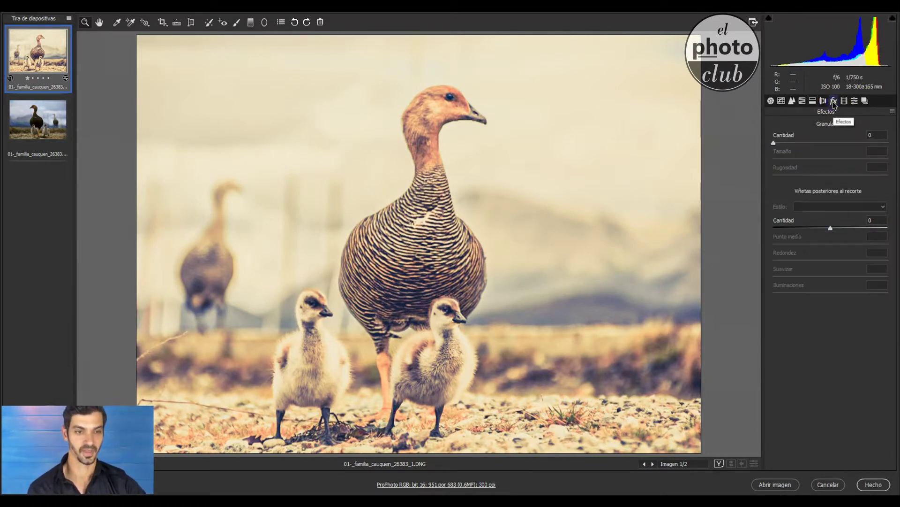
Cycle past the radial and graduated filters to the Adjustment Brush and select the goose's pin.
click(265, 24)
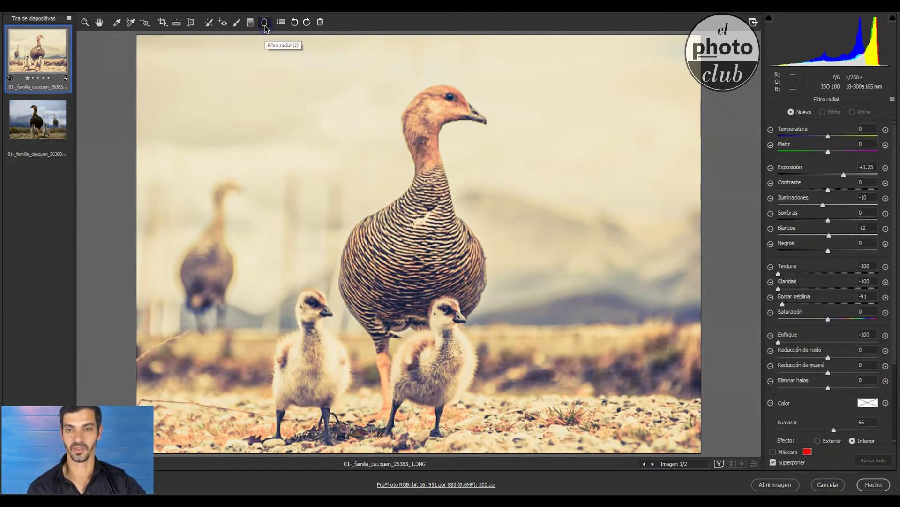
click(268, 32)
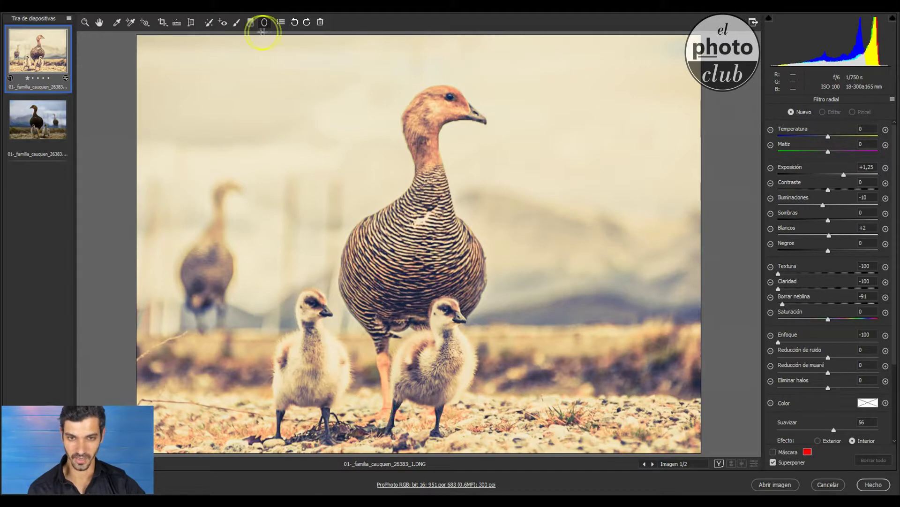
click(252, 25)
click(237, 22)
click(449, 99)
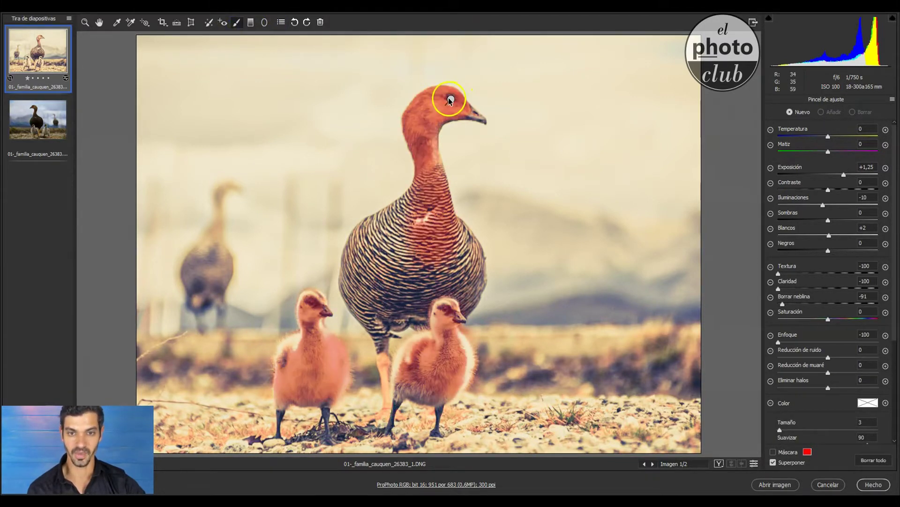
click(451, 99)
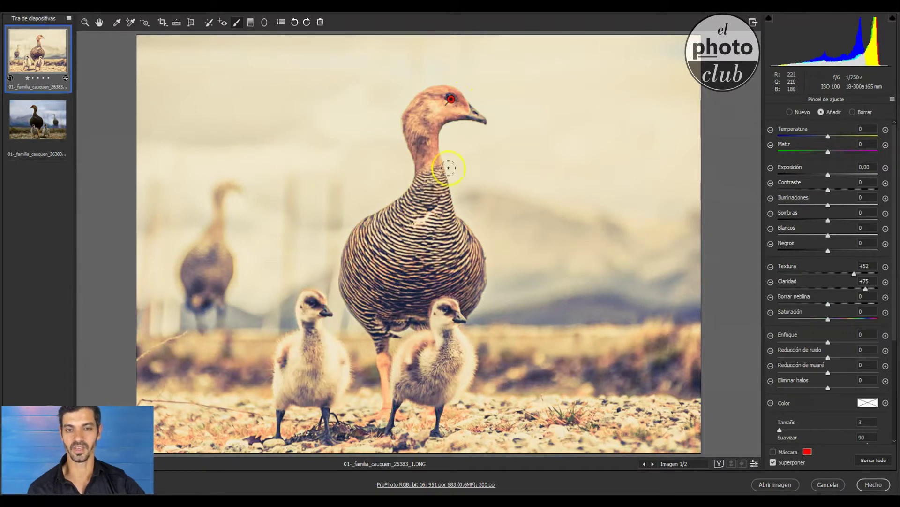
Show and hide the brush mask over the goose and chicks, keeping the adjustment intact.
click(793, 453)
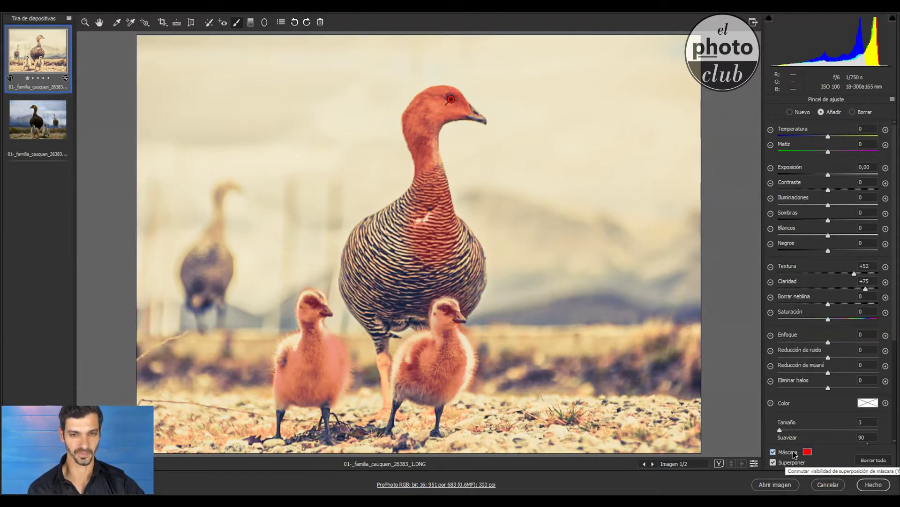
click(793, 452)
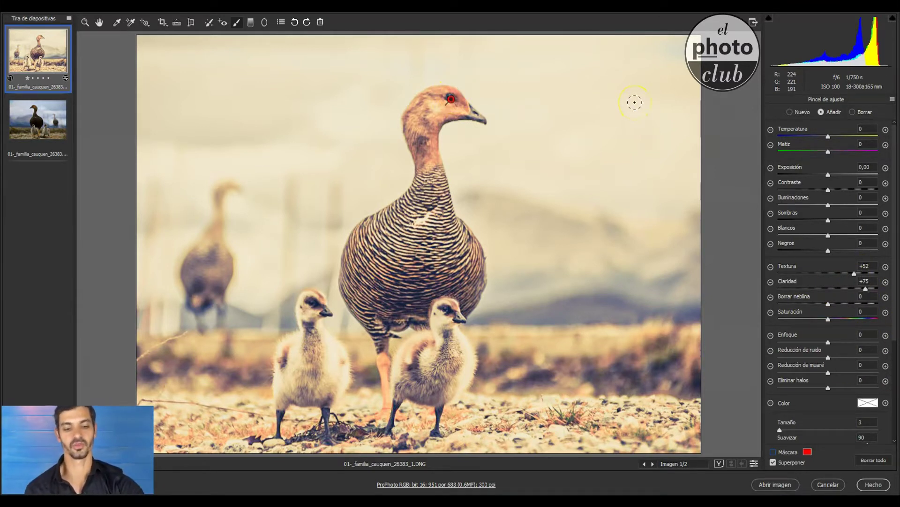
key(Delete)
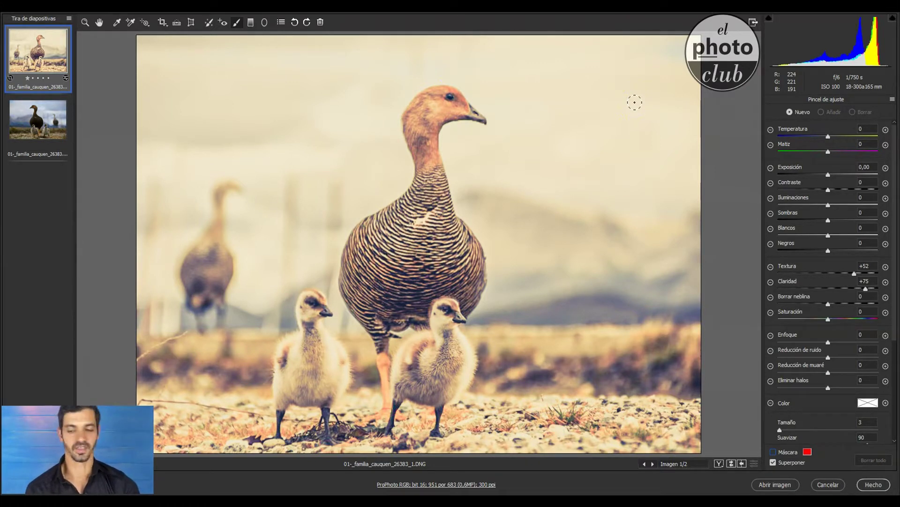
key(ctrl+z)
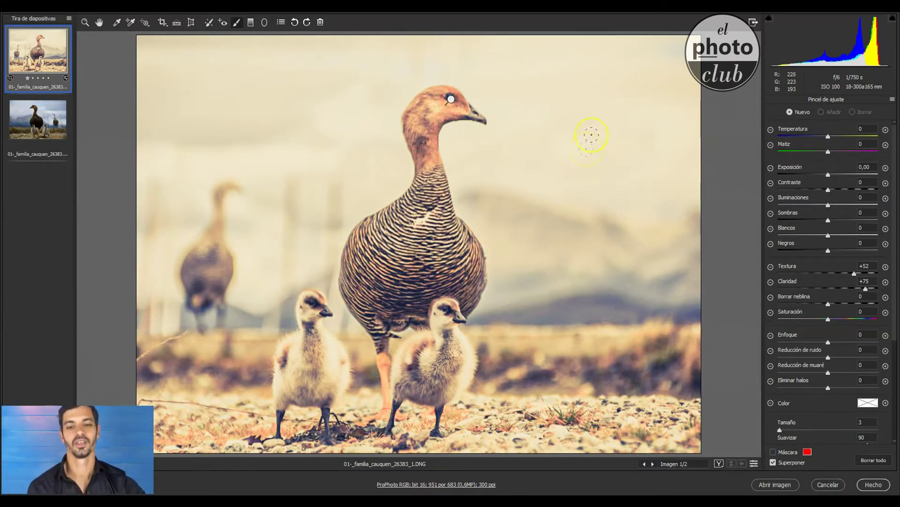
Zoom in on the goose's chest and head to inspect the brush effect, then fit the photo.
click(429, 280)
click(755, 463)
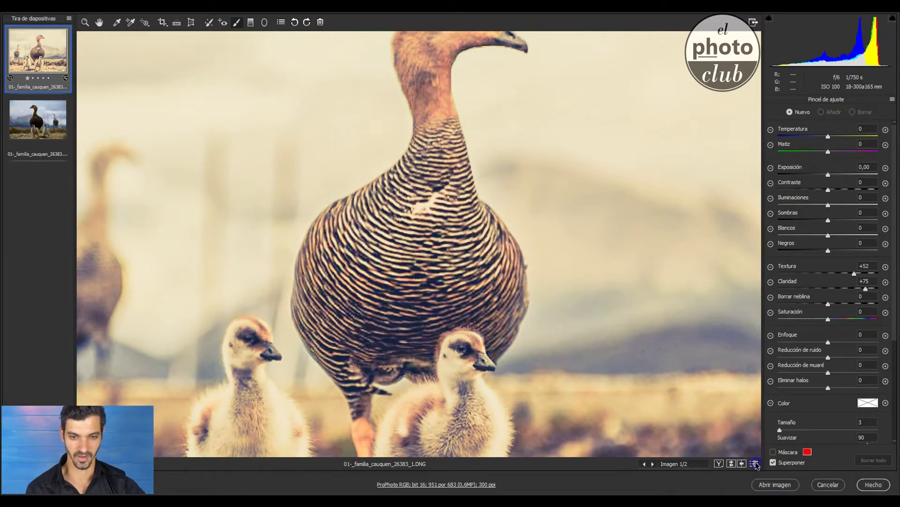
drag(582, 233, 584, 279)
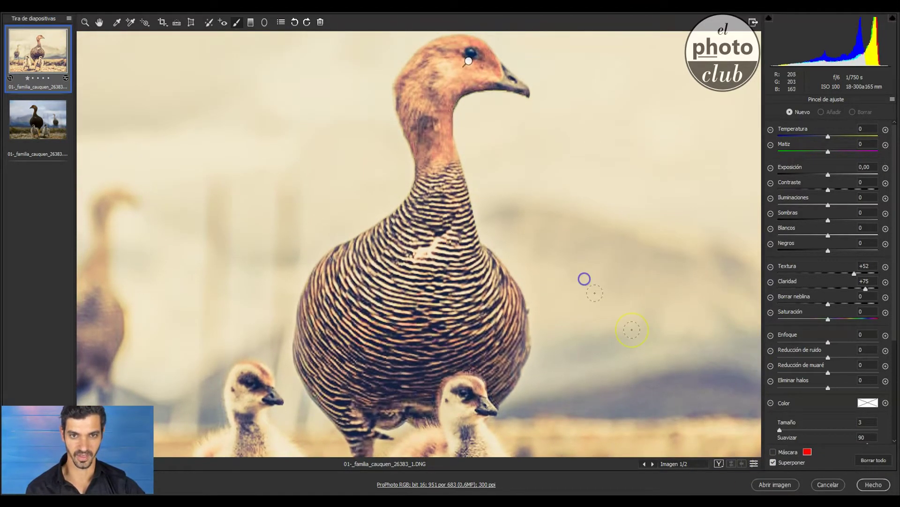
click(755, 464)
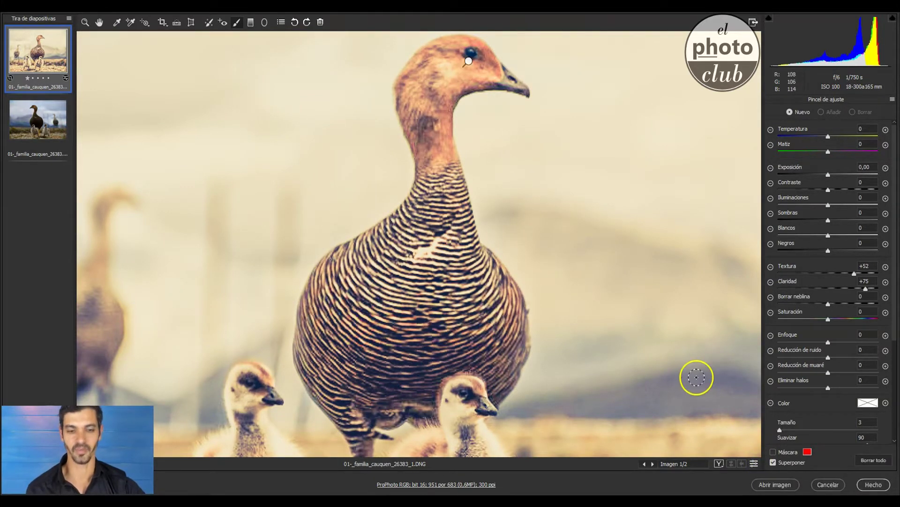
key(ctrl+0)
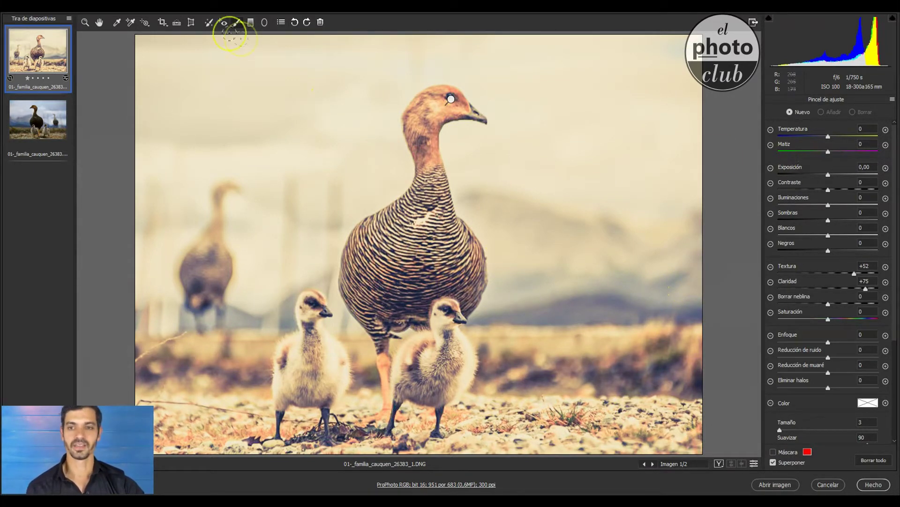
Exit the local tools via Spot Removal and Hand, back to Effects, then show the original JPG.
click(209, 22)
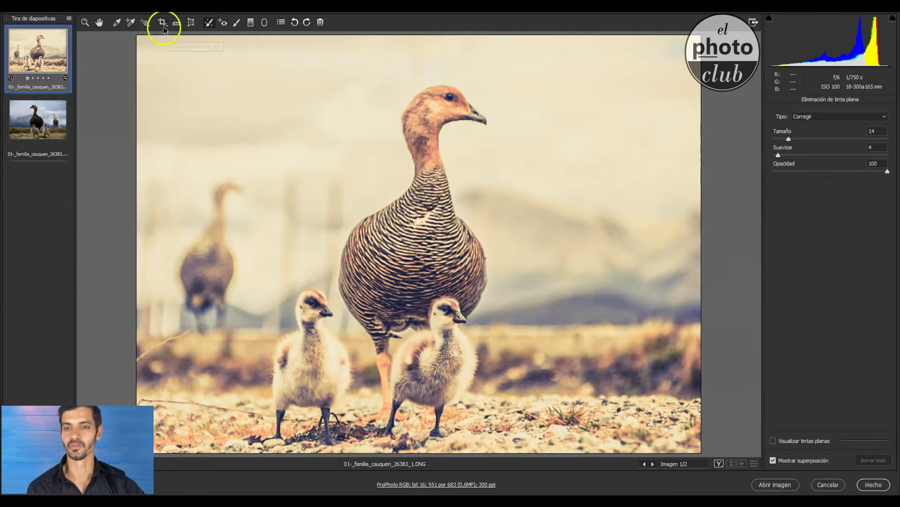
click(99, 22)
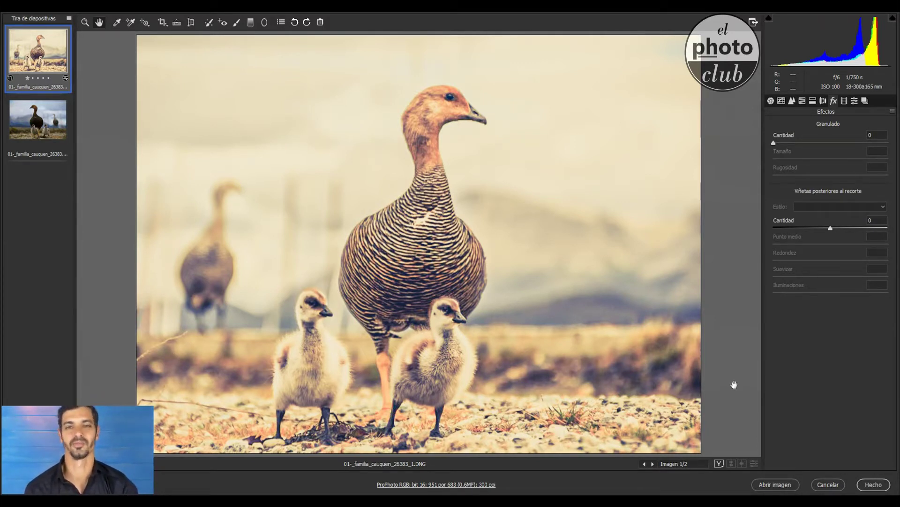
click(28, 119)
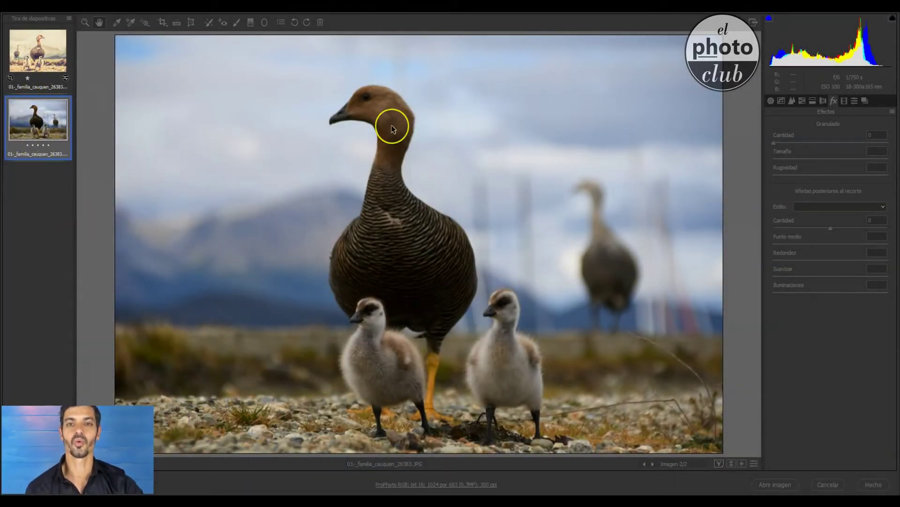
click(403, 134)
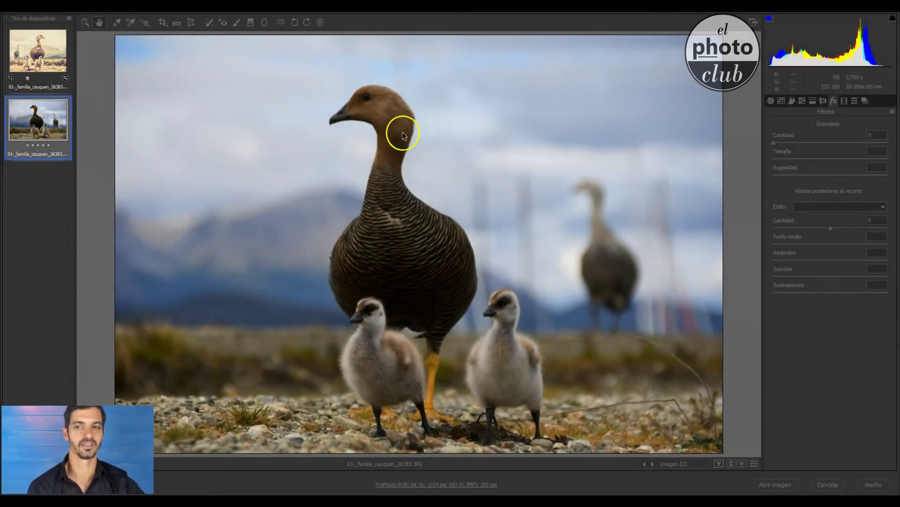